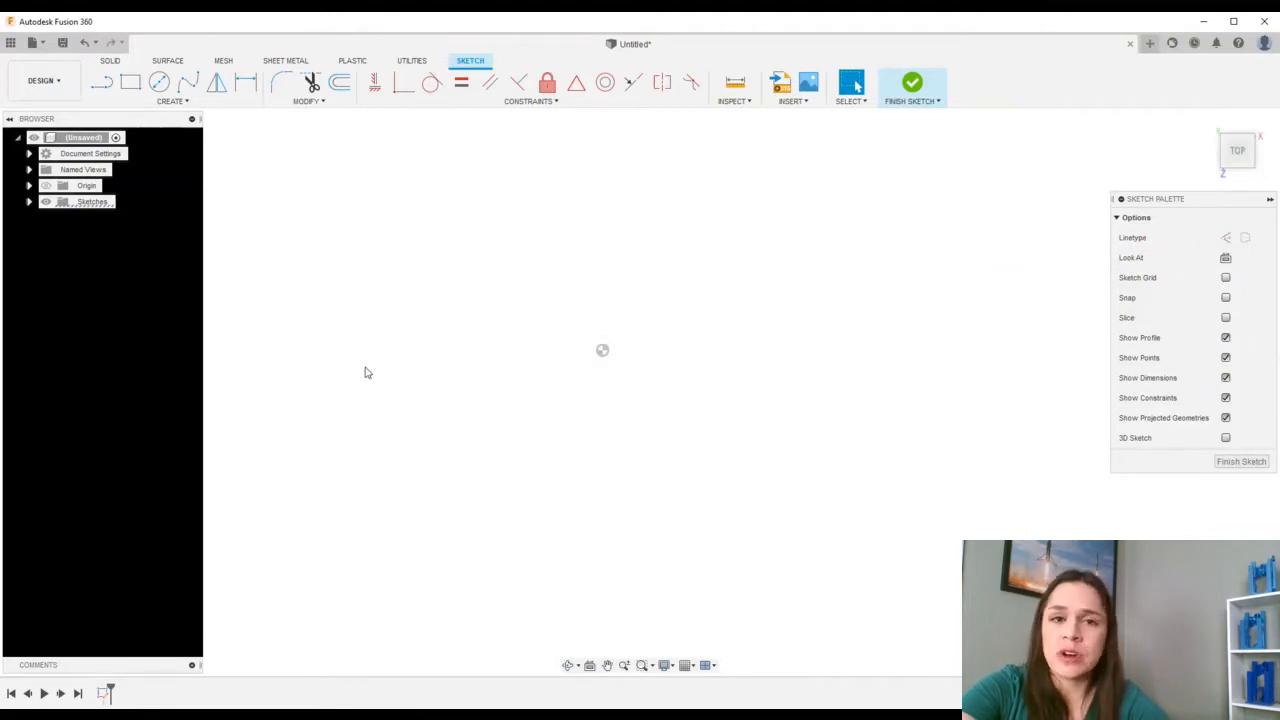
# - Sketch a center-diameter circle about 1.98 in across, above and to the left of the origin
pyautogui.click(158, 84)
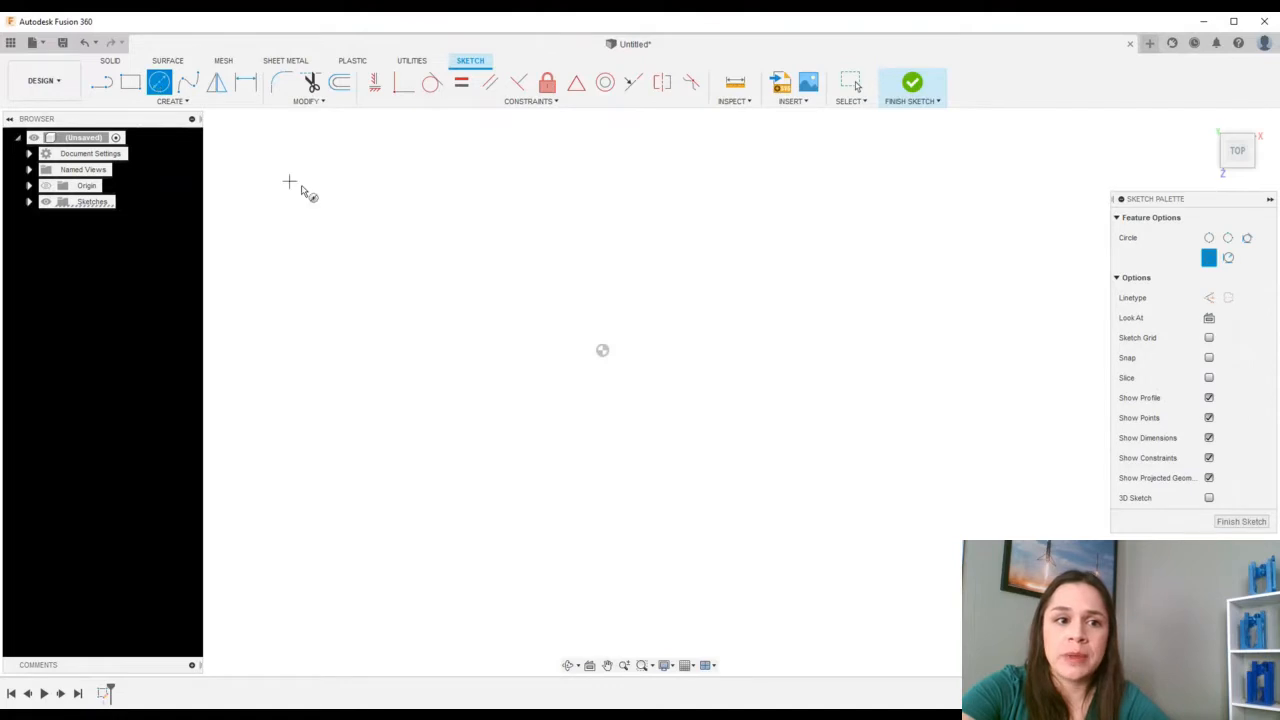
pyautogui.click(392, 297)
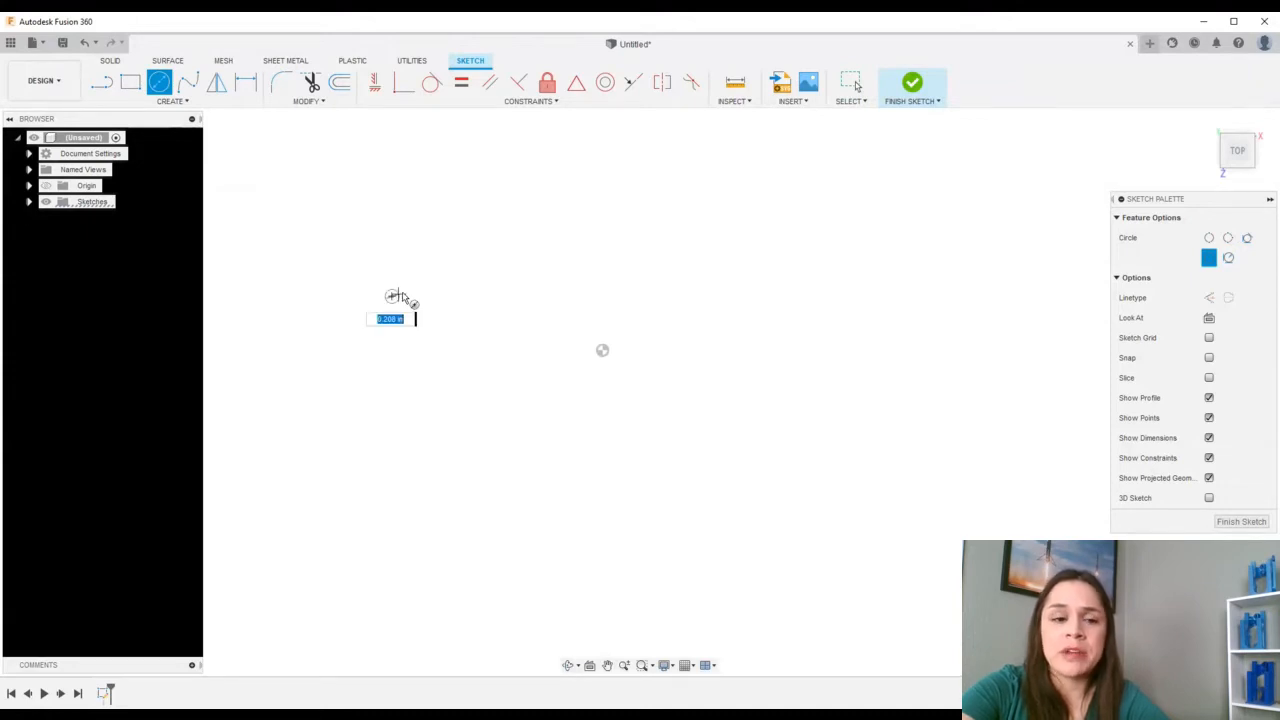
pyautogui.click(455, 248)
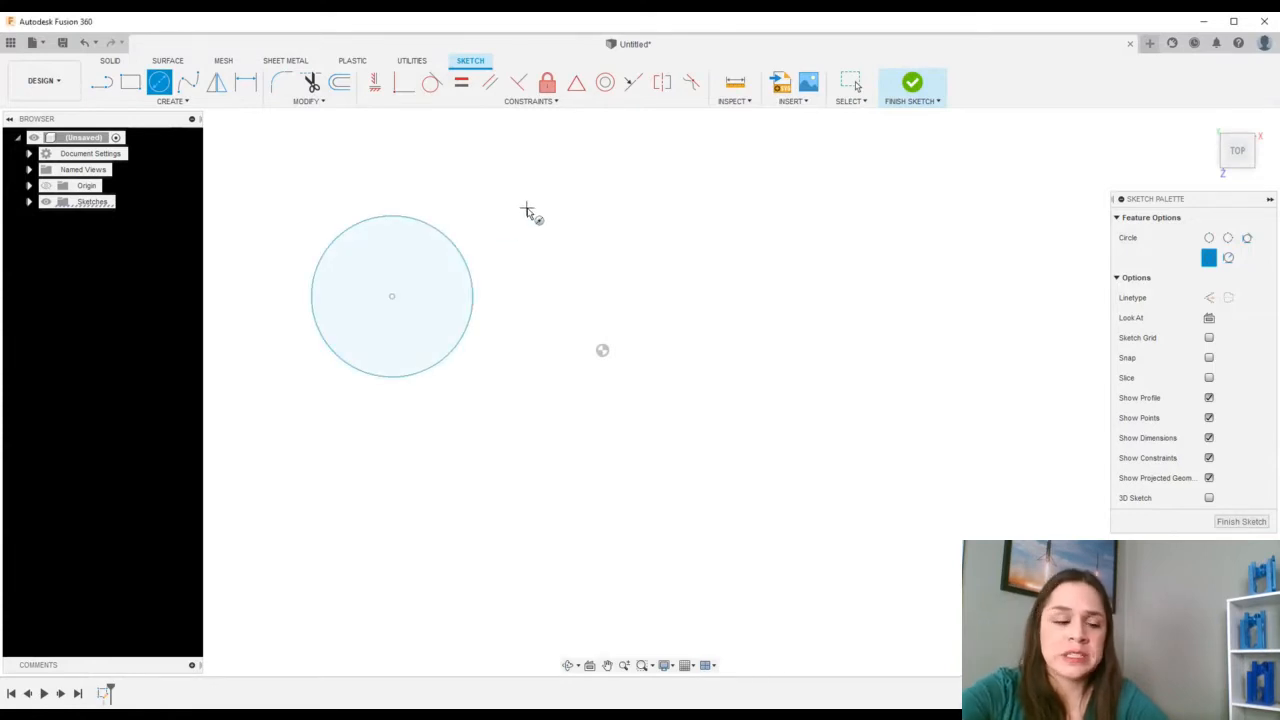
pyautogui.press('Escape')
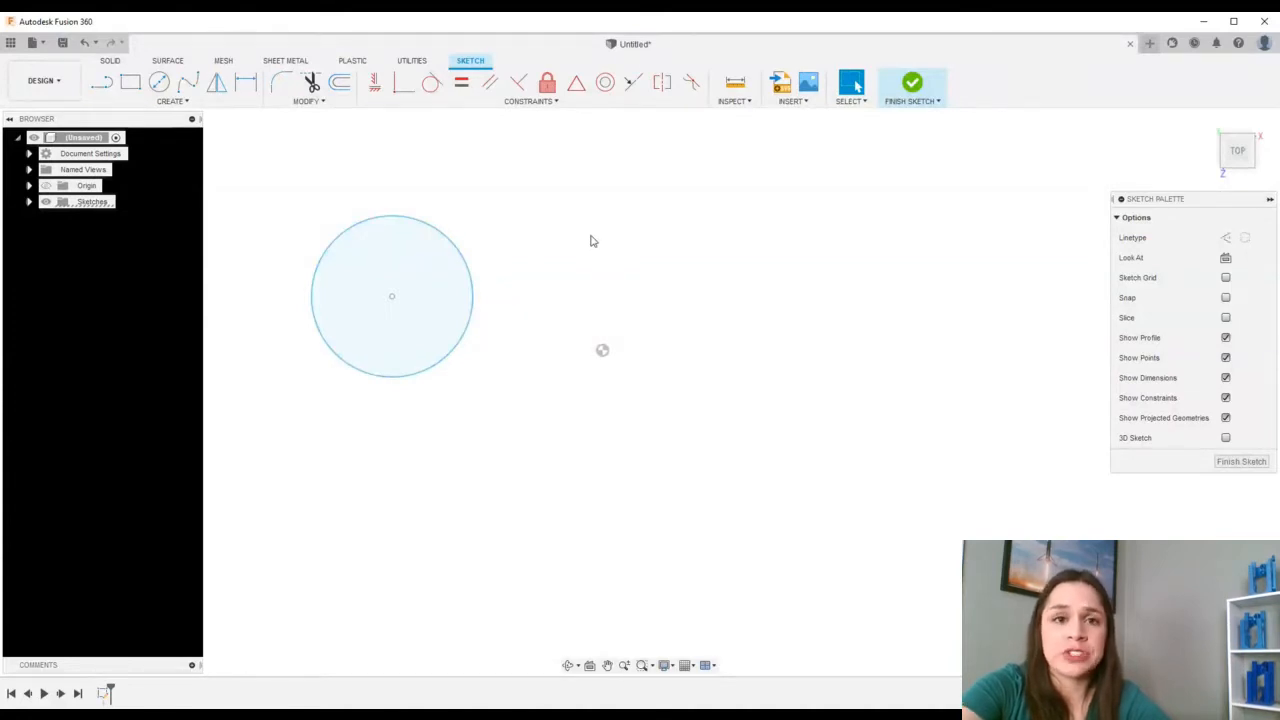
# - Move the undimensioned circle by its center point closer to the origin
pyautogui.click(392, 300)
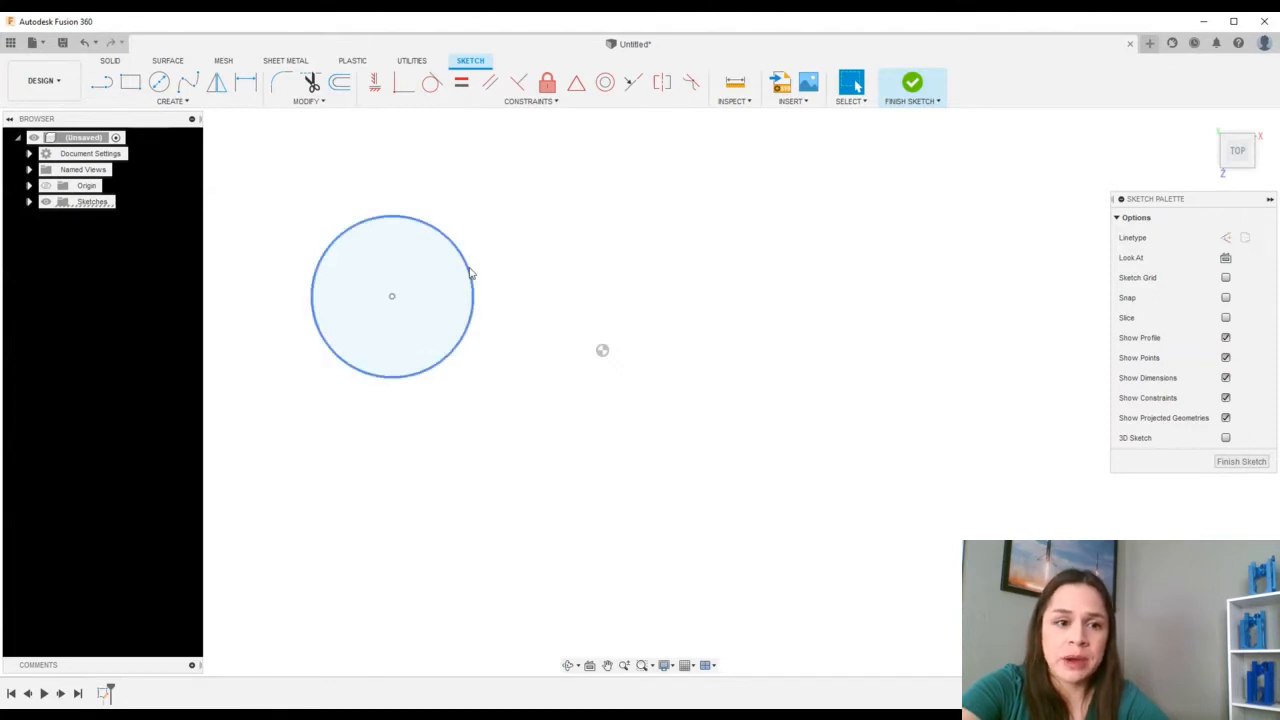
pyautogui.moveTo(394, 300)
pyautogui.mouseDown()
pyautogui.moveTo(528, 271)
pyautogui.moveTo(731, 471)
pyautogui.moveTo(623, 226)
pyautogui.moveTo(697, 366)
pyautogui.moveTo(417, 343)
pyautogui.moveTo(540, 277)
pyautogui.moveTo(697, 266)
pyautogui.moveTo(786, 417)
pyautogui.moveTo(445, 344)
pyautogui.mouseUp()
pyautogui.click(616, 276)
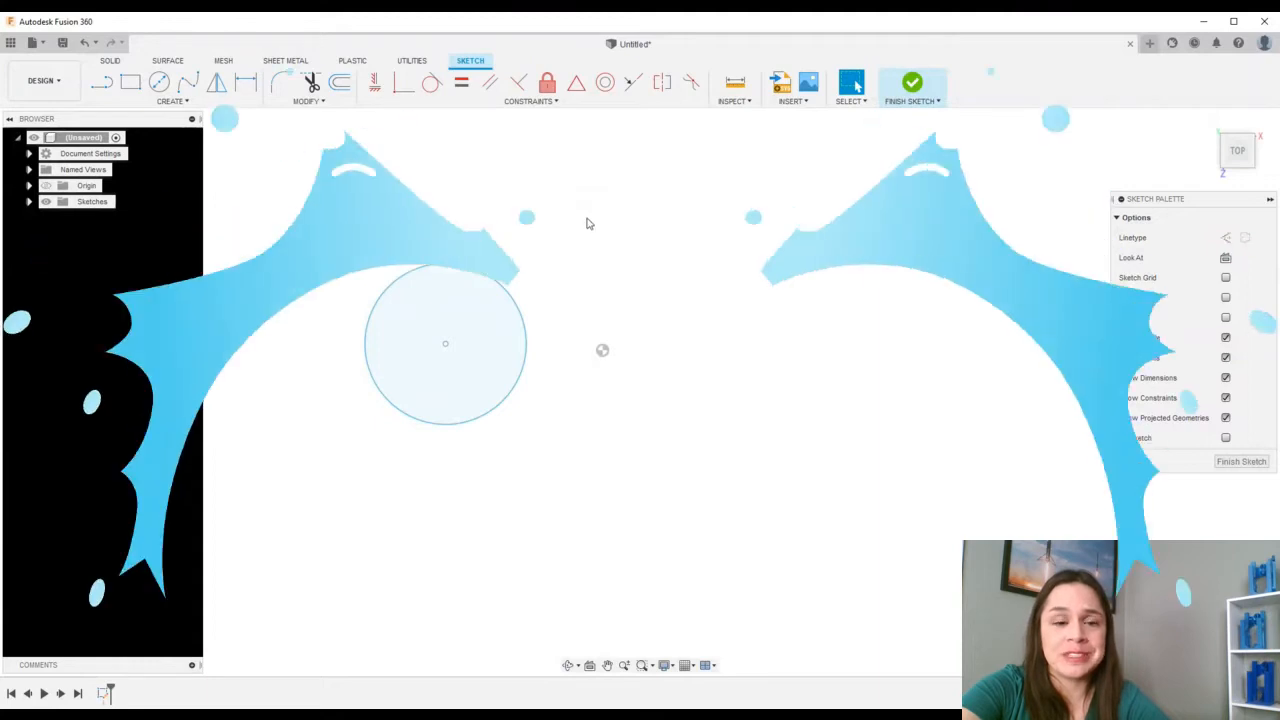
pyautogui.click(477, 360)
pyautogui.click(598, 249)
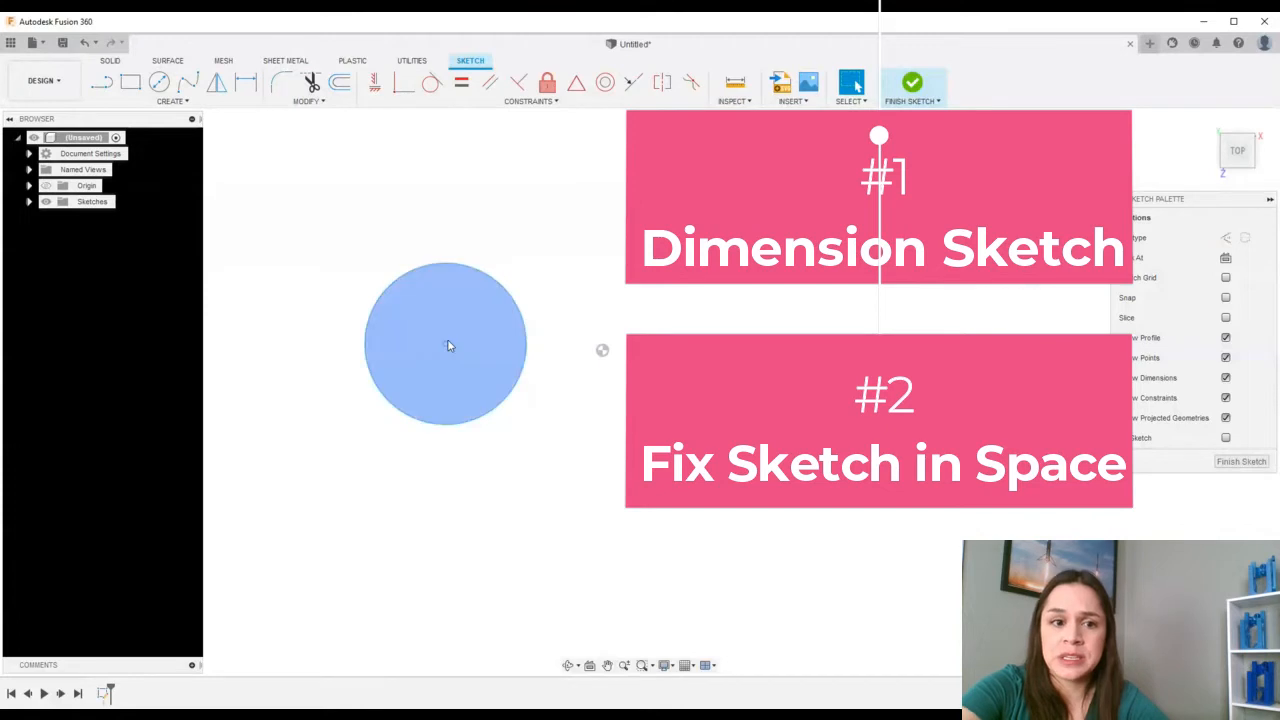
pyautogui.moveTo(446, 345); pyautogui.dragTo(475, 344)
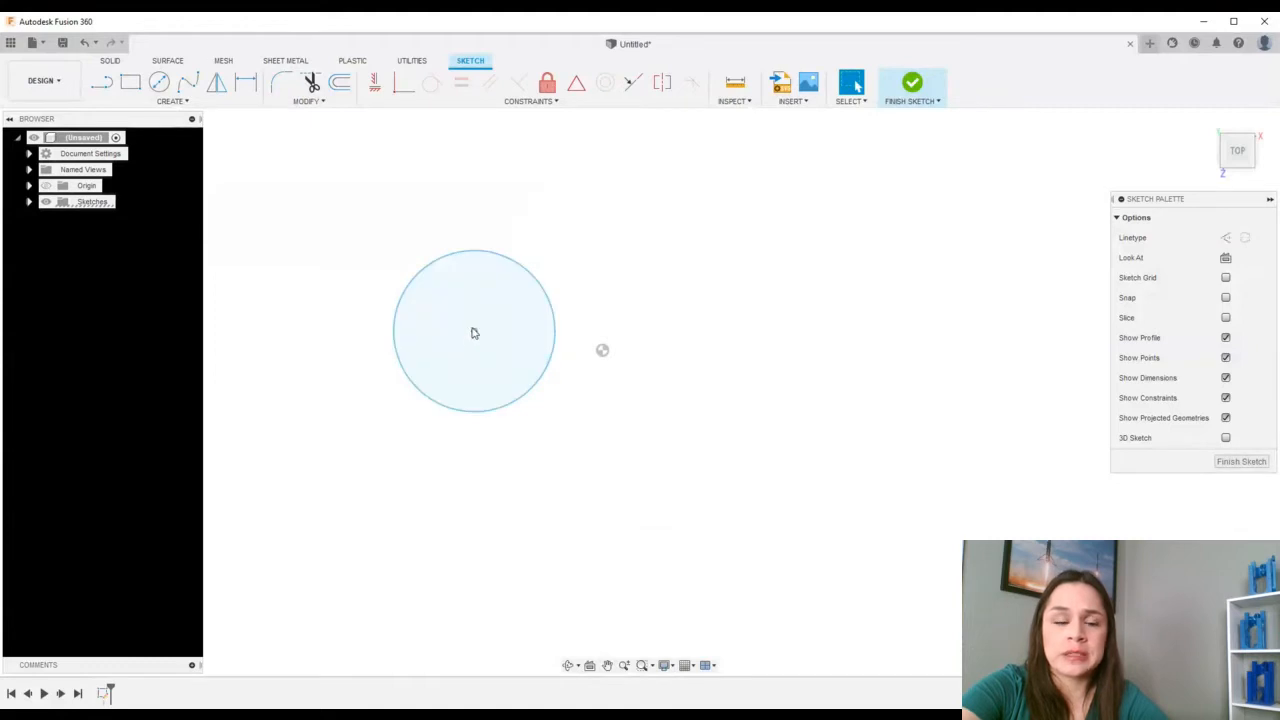
pyautogui.click(694, 188)
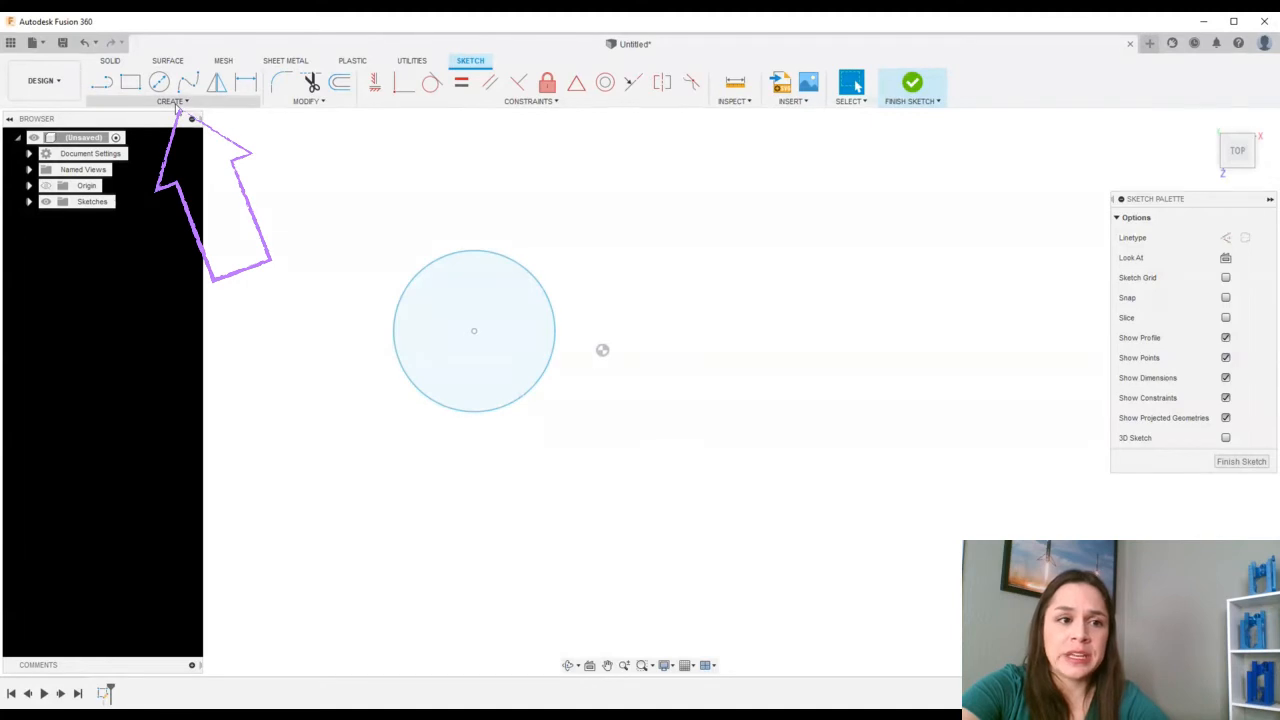
# - Add a sketch dimension to the circle and set its diameter to 2 in
pyautogui.click(172, 102)
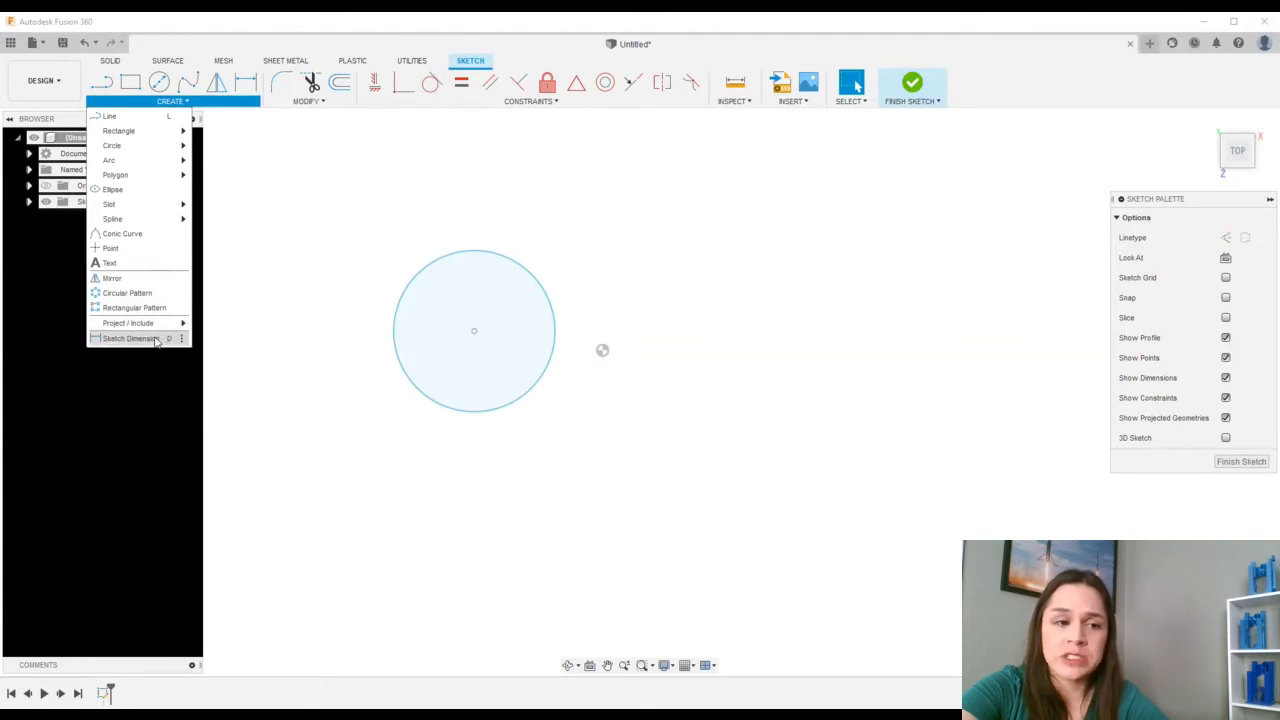
pyautogui.click(130, 338)
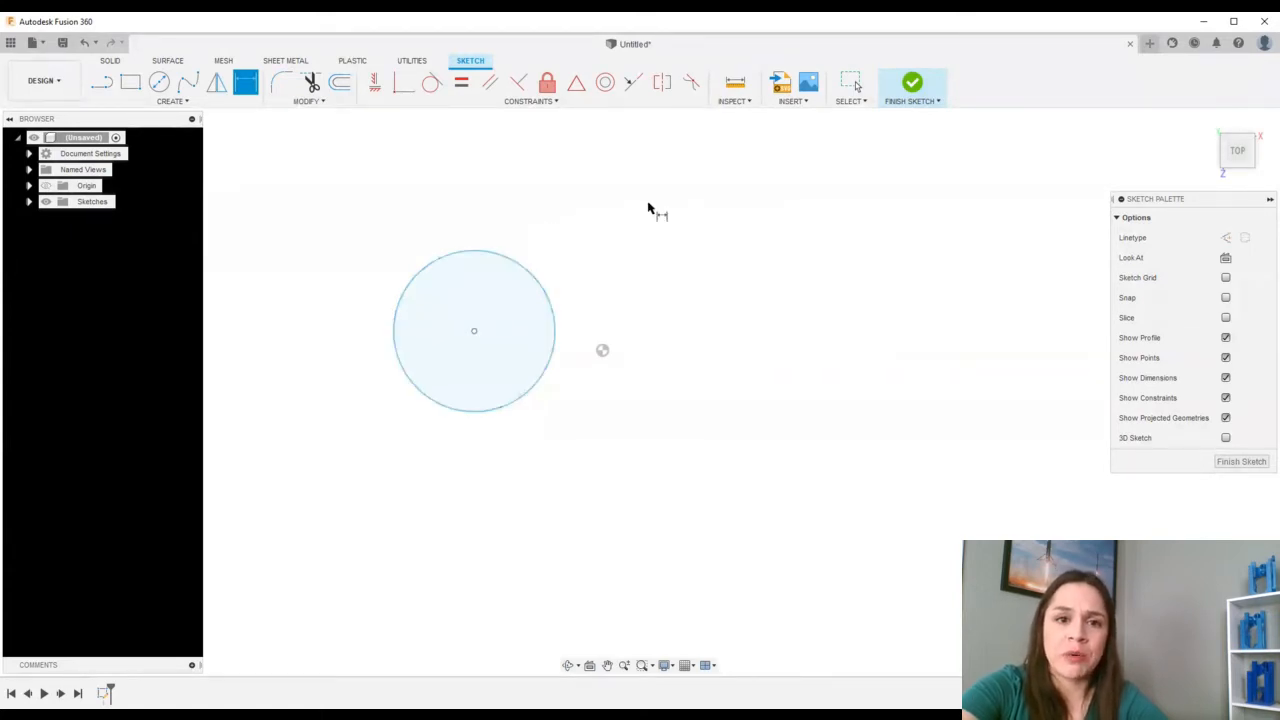
pyautogui.click(519, 266)
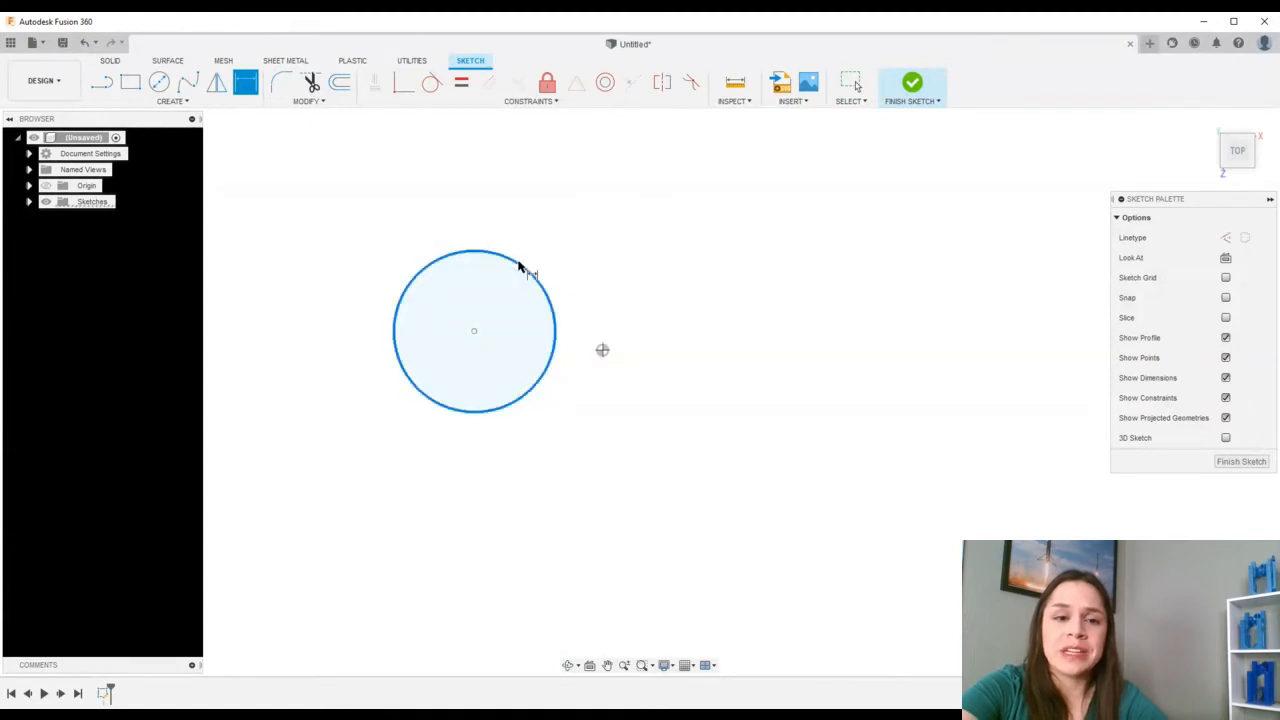
pyautogui.click(519, 266)
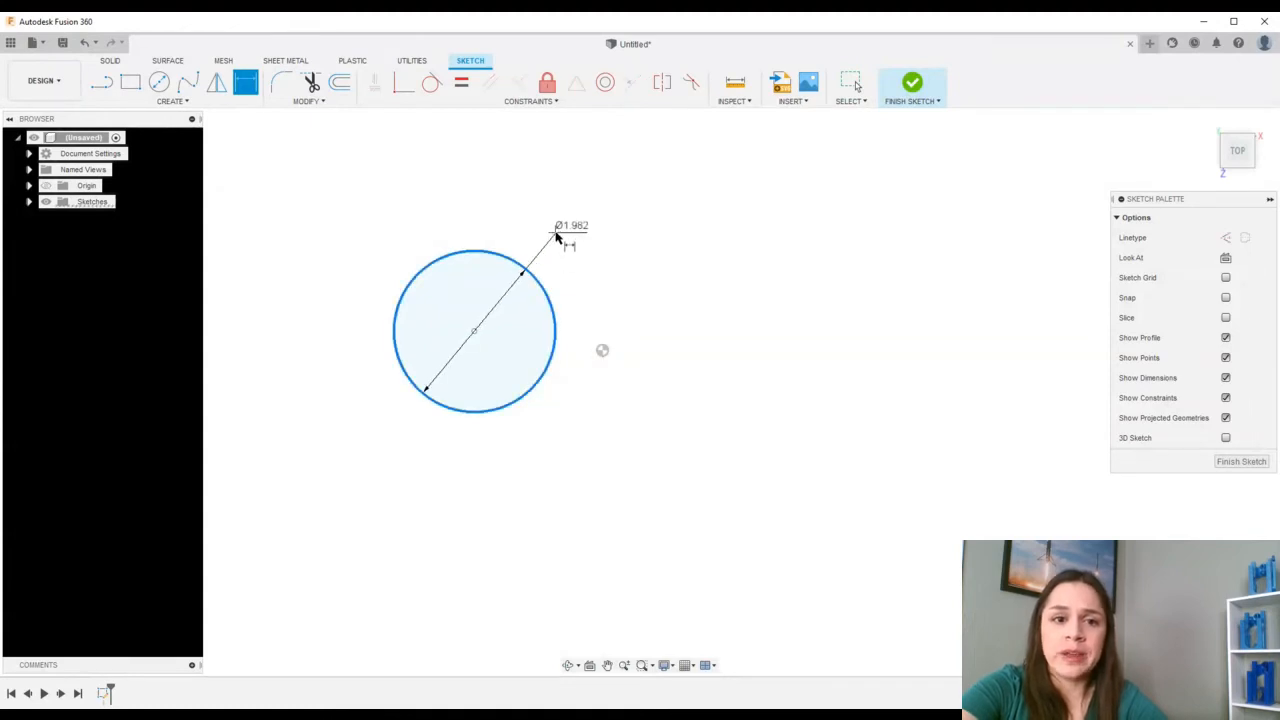
pyautogui.click(557, 235)
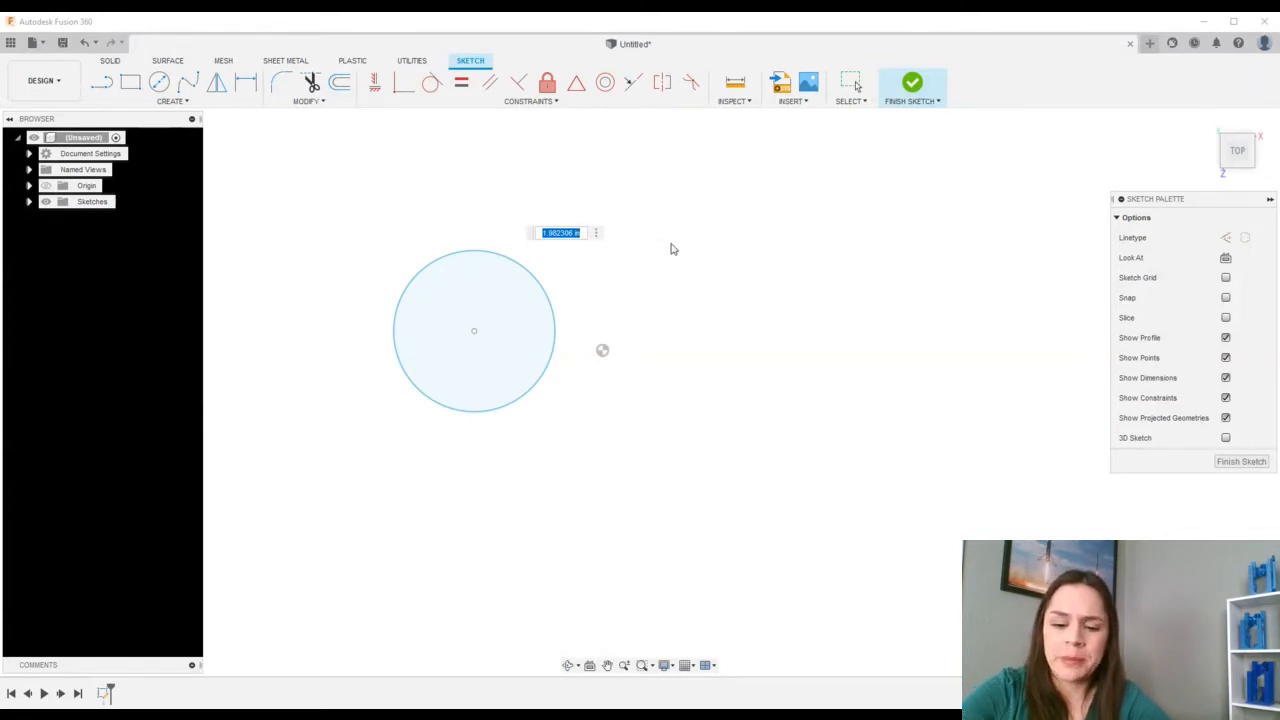
pyautogui.write('2')
pyautogui.press('Return')
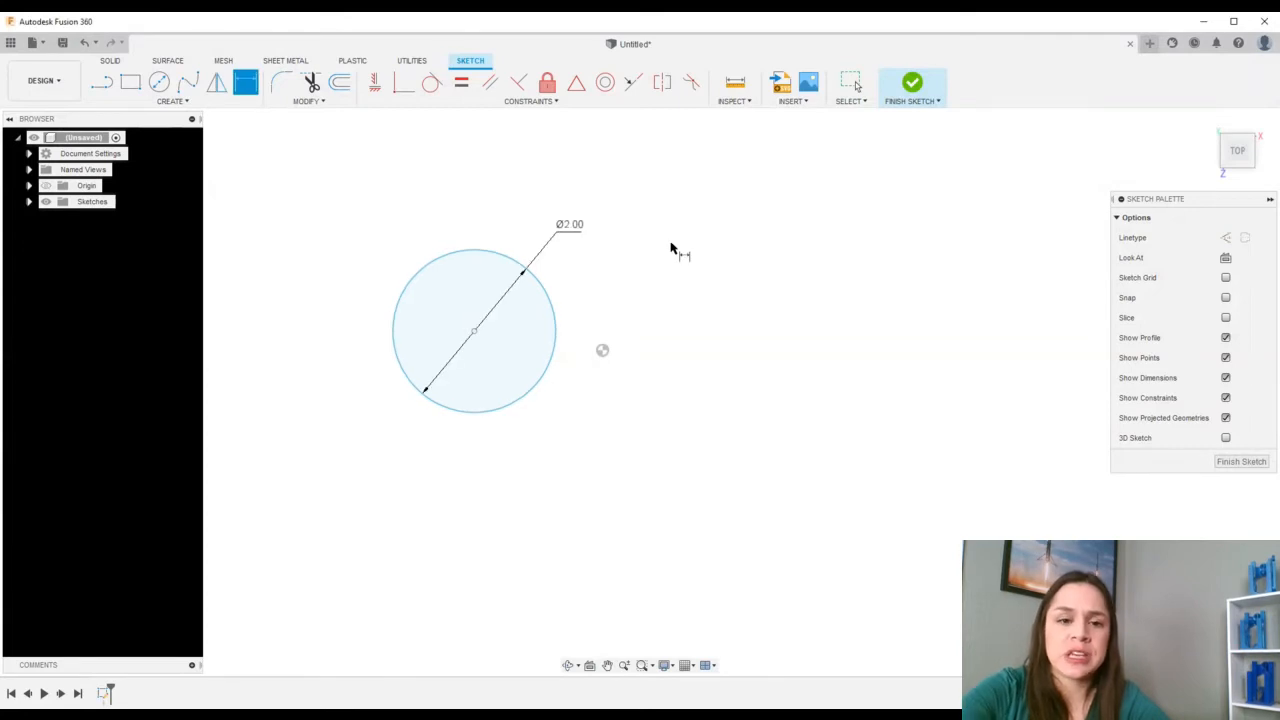
pyautogui.press('Escape')
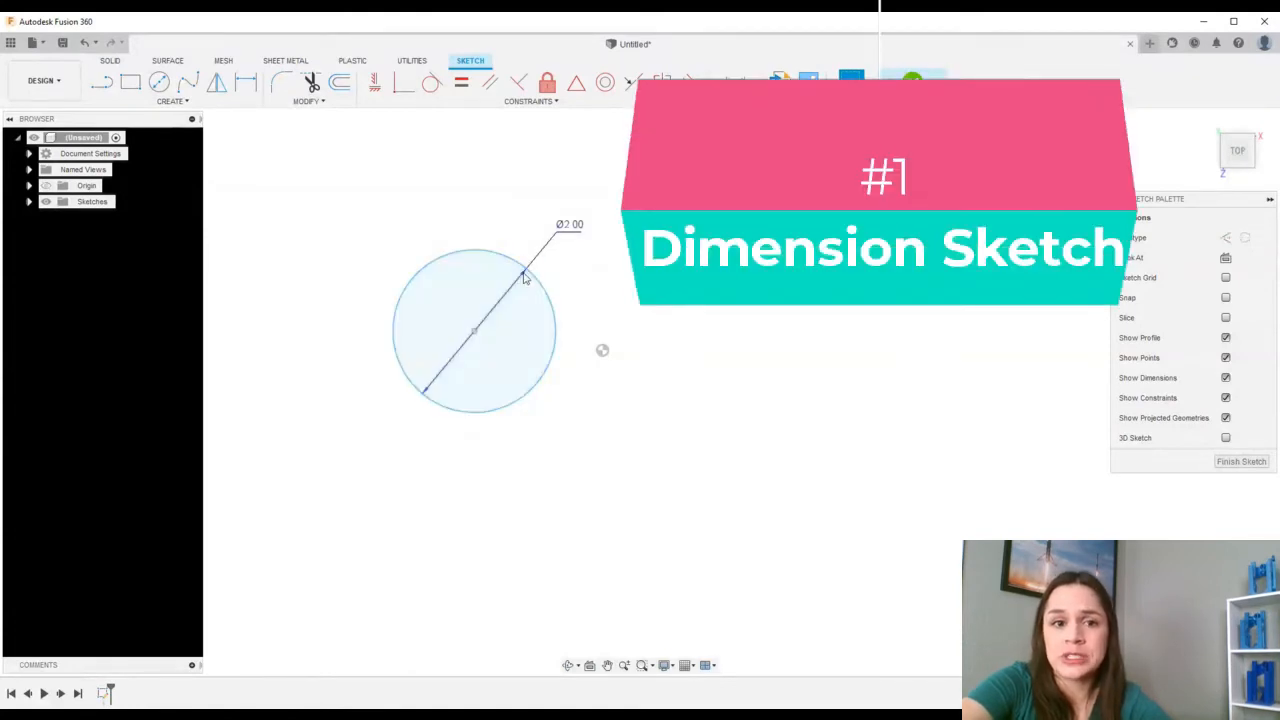
# - Reposition the diameter dimension above the circle and shift the circle slightly by its center point
pyautogui.moveTo(523, 278)
pyautogui.mouseDown()
pyautogui.moveTo(505, 225)
pyautogui.moveTo(380, 263)
pyautogui.moveTo(509, 449)
pyautogui.moveTo(509, 218)
pyautogui.mouseUp()
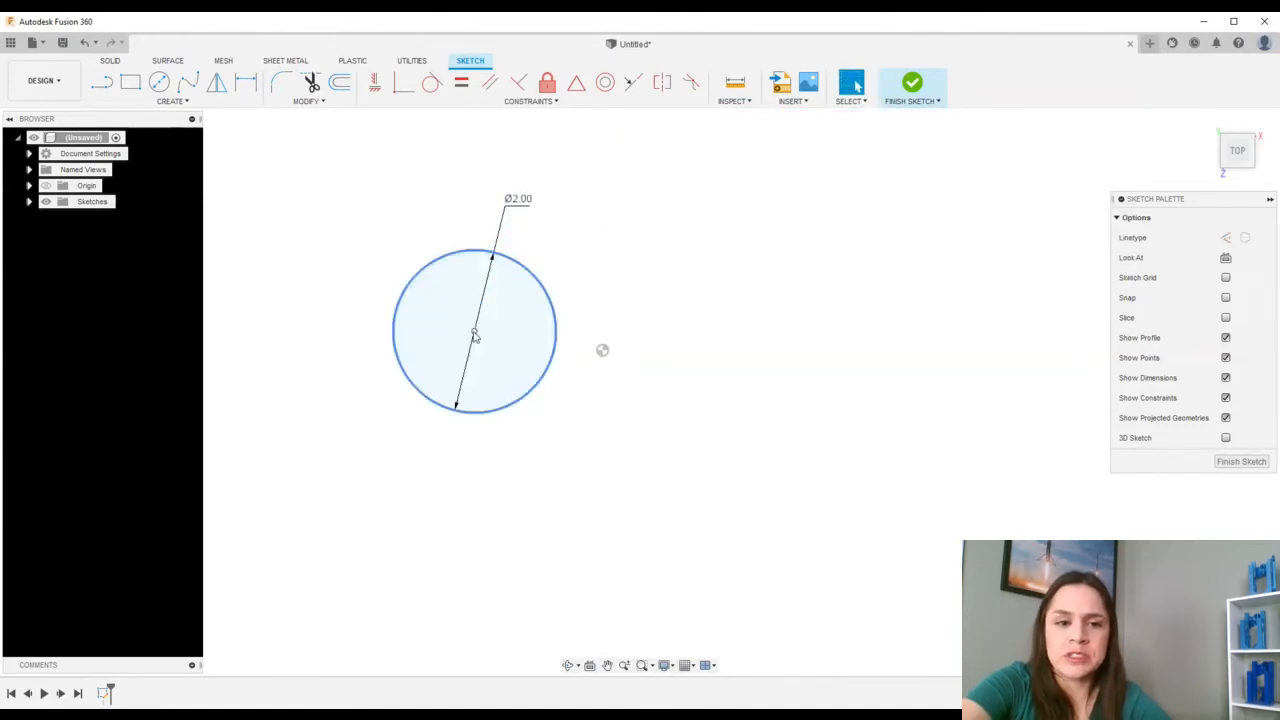
pyautogui.click(476, 336)
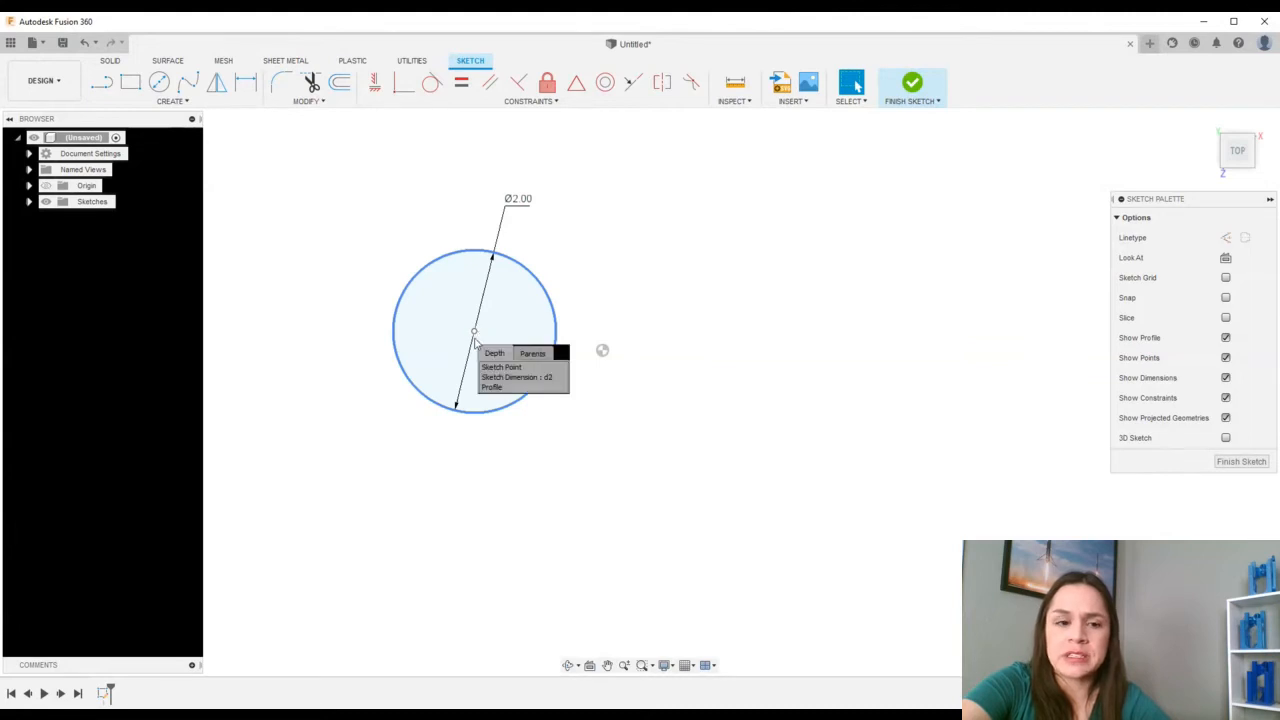
pyautogui.moveTo(476, 340)
pyautogui.mouseDown()
pyautogui.moveTo(668, 390)
pyautogui.moveTo(602, 484)
pyautogui.moveTo(539, 364)
pyautogui.moveTo(481, 354)
pyautogui.moveTo(520, 382)
pyautogui.moveTo(473, 344)
pyautogui.mouseUp()
pyautogui.click(785, 353)
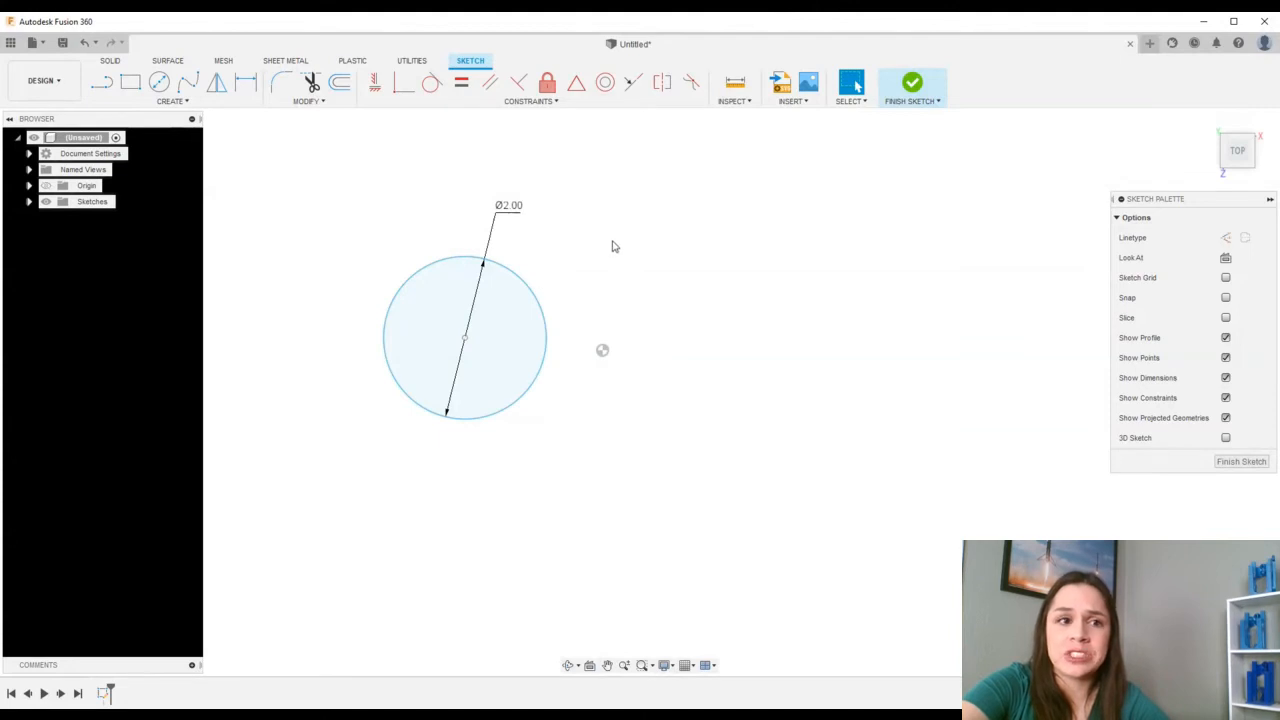
# - Fix the circle in place with the Fix/UnFix constraint and try to move it by its center
pyautogui.click(531, 292)
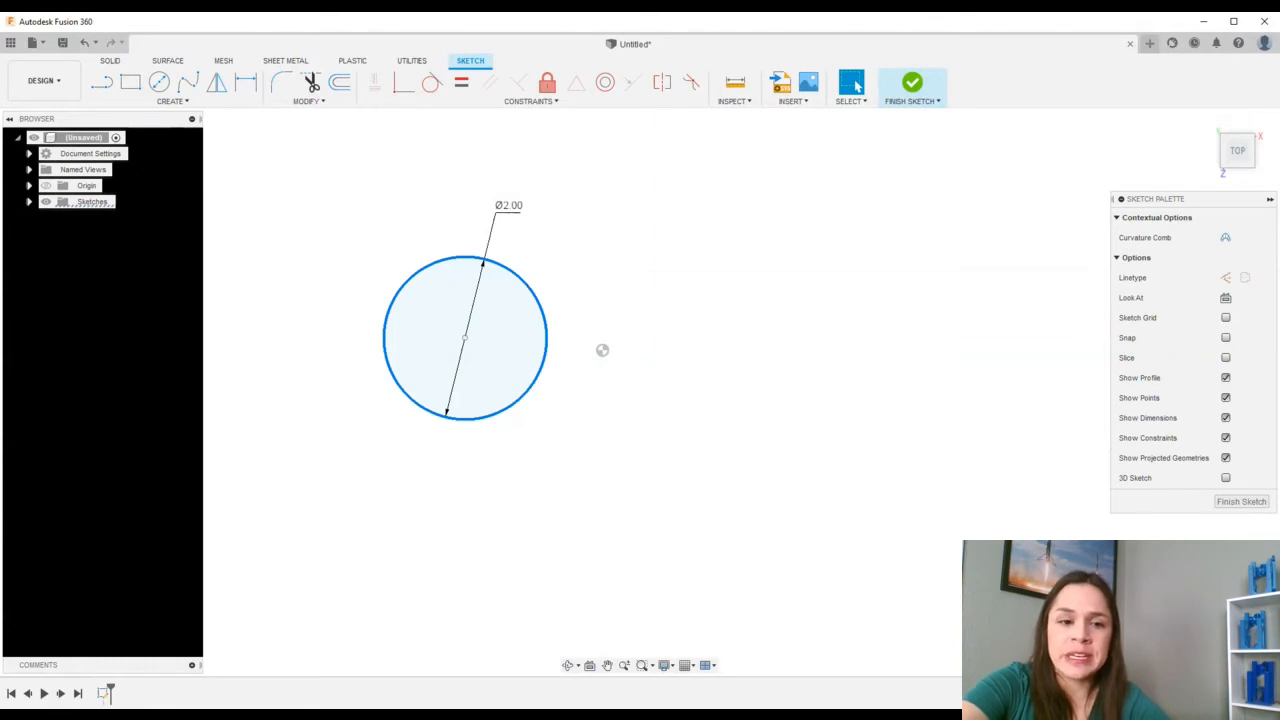
pyautogui.click(626, 277)
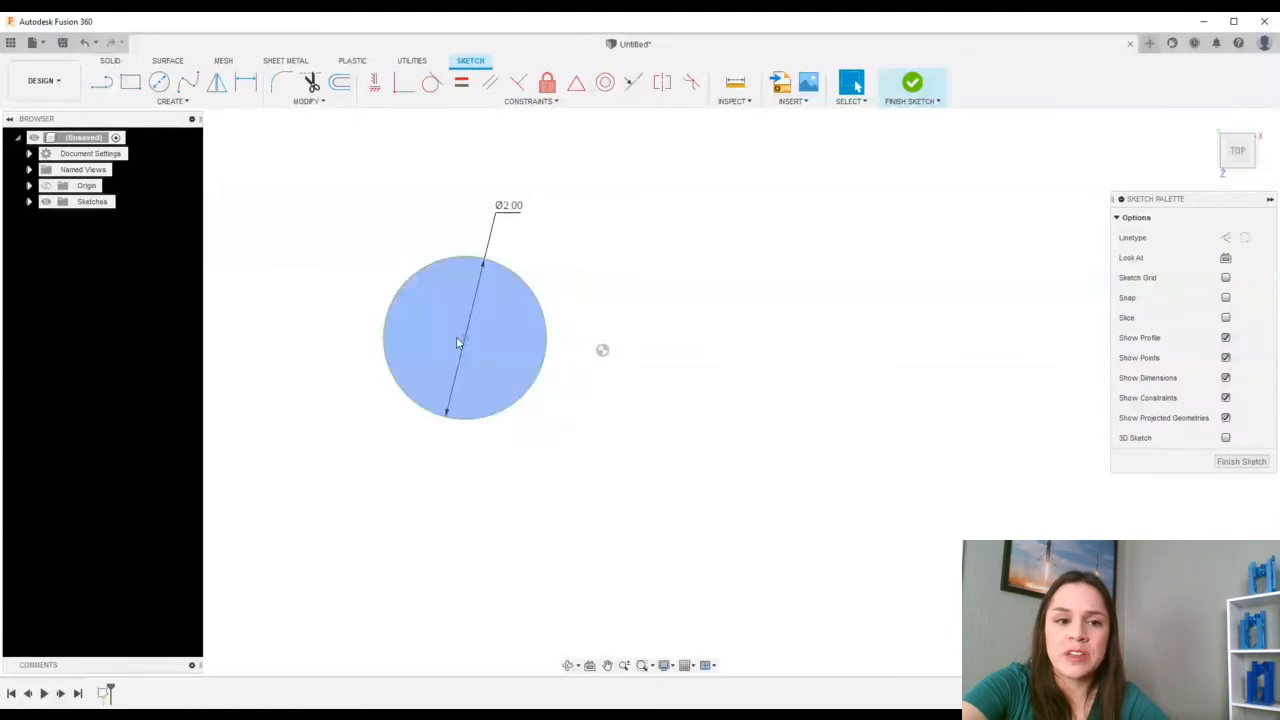
pyautogui.moveTo(466, 338); pyautogui.dragTo(483, 291)
pyautogui.click(693, 294)
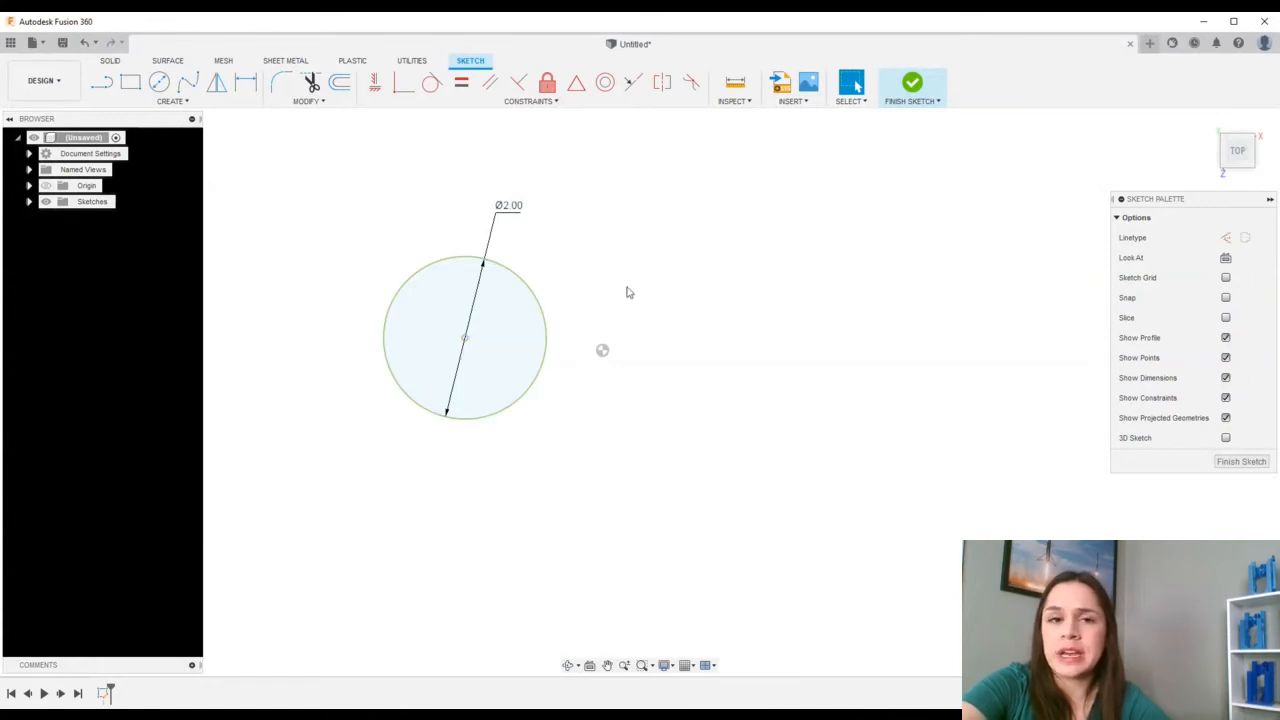
# - Unfix the circle and move it by its center point farther left of the origin
pyautogui.click(546, 324)
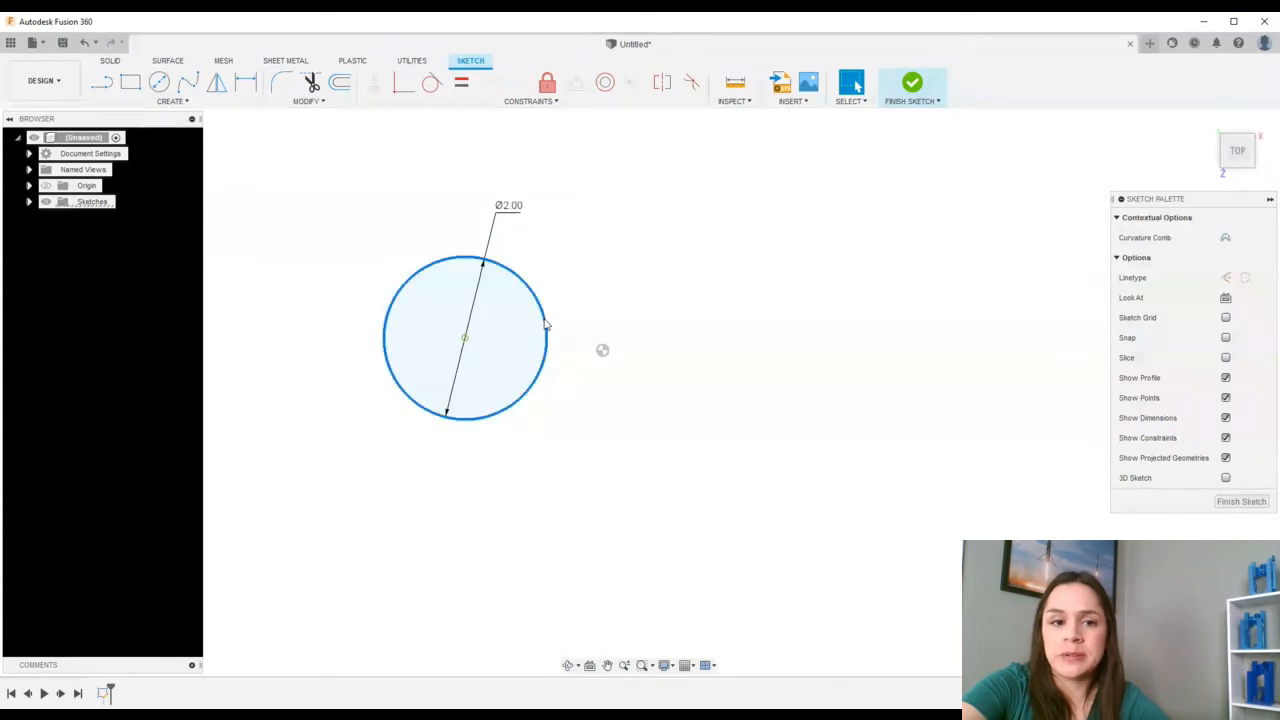
pyautogui.click(537, 446)
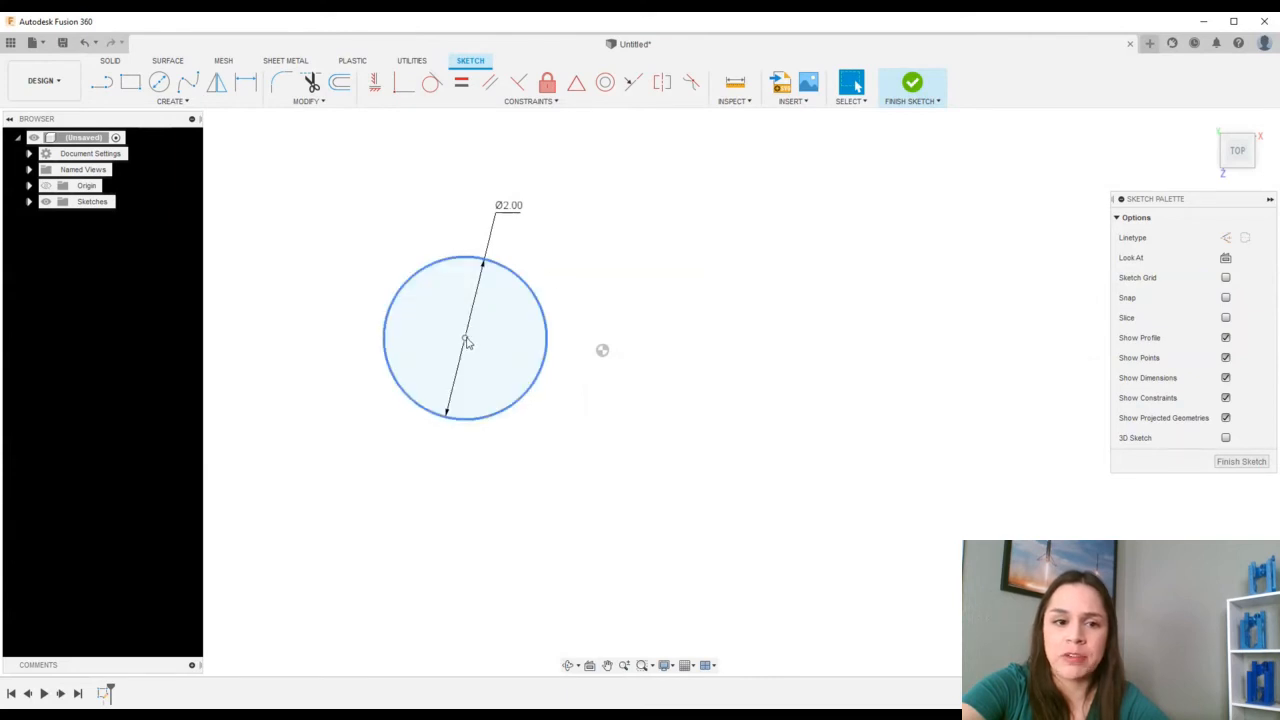
pyautogui.moveTo(465, 342)
pyautogui.mouseDown()
pyautogui.moveTo(454, 340)
pyautogui.moveTo(526, 429)
pyautogui.moveTo(465, 258)
pyautogui.moveTo(420, 356)
pyautogui.moveTo(406, 333)
pyautogui.mouseUp()
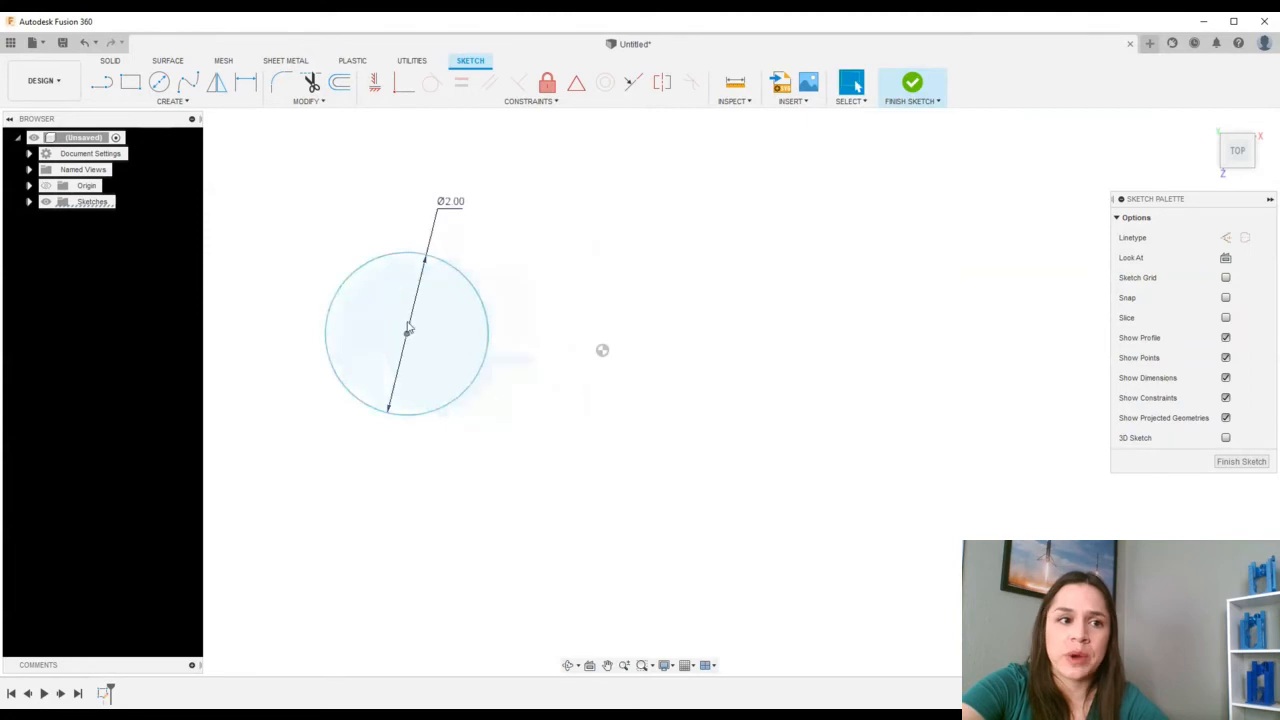
# - Dimension the horizontal distance between the origin and the circle's center as 2 in
pyautogui.click(178, 102)
pyautogui.click(155, 340)
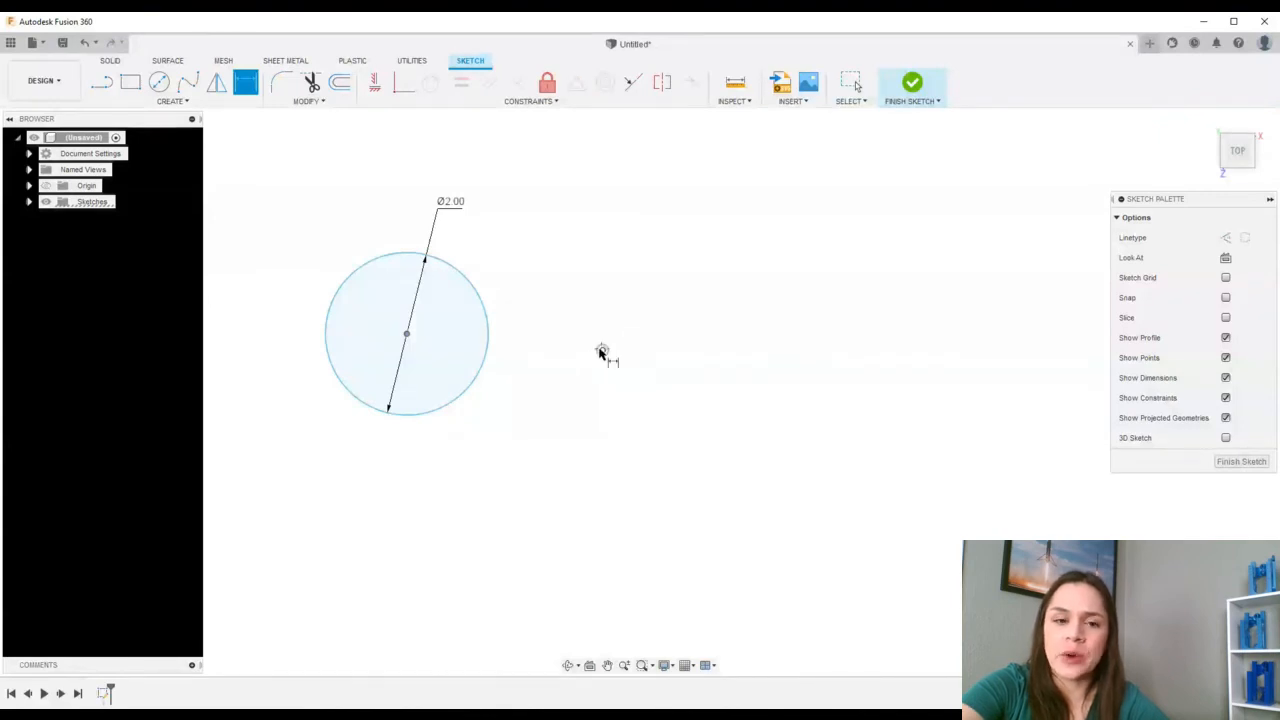
pyautogui.click(602, 351)
pyautogui.click(407, 335)
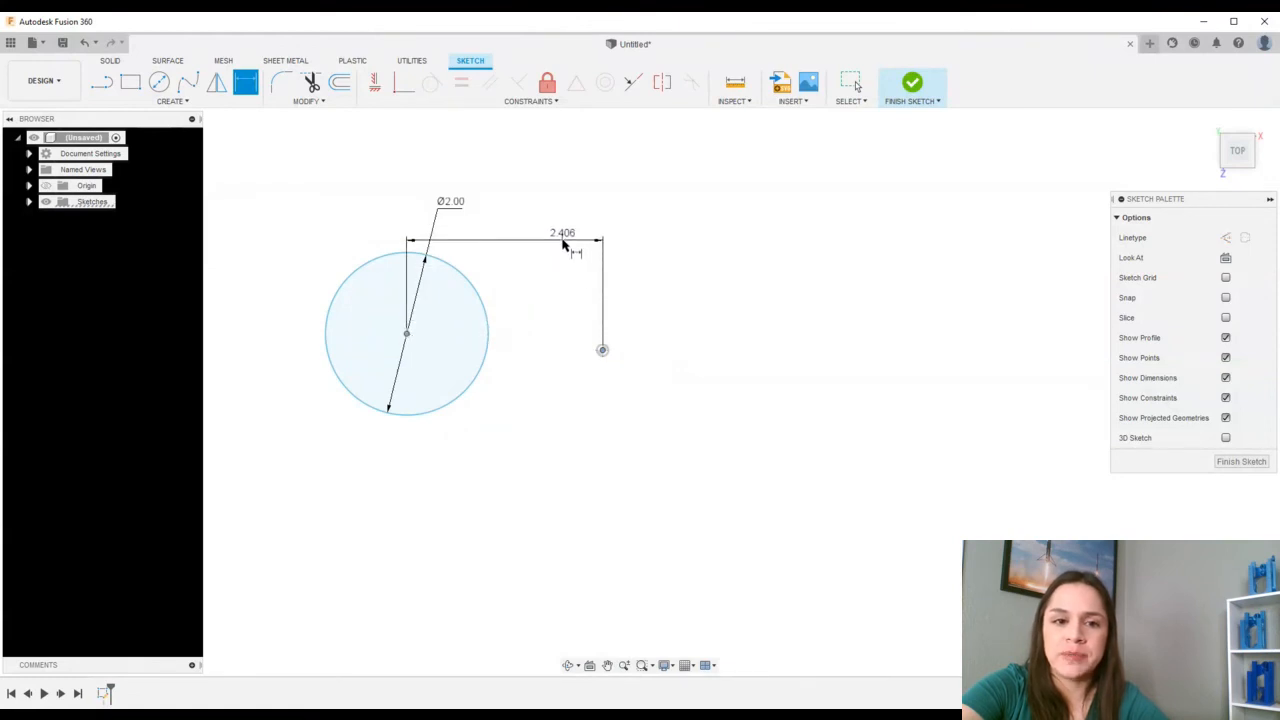
pyautogui.click(564, 247)
pyautogui.write('2')
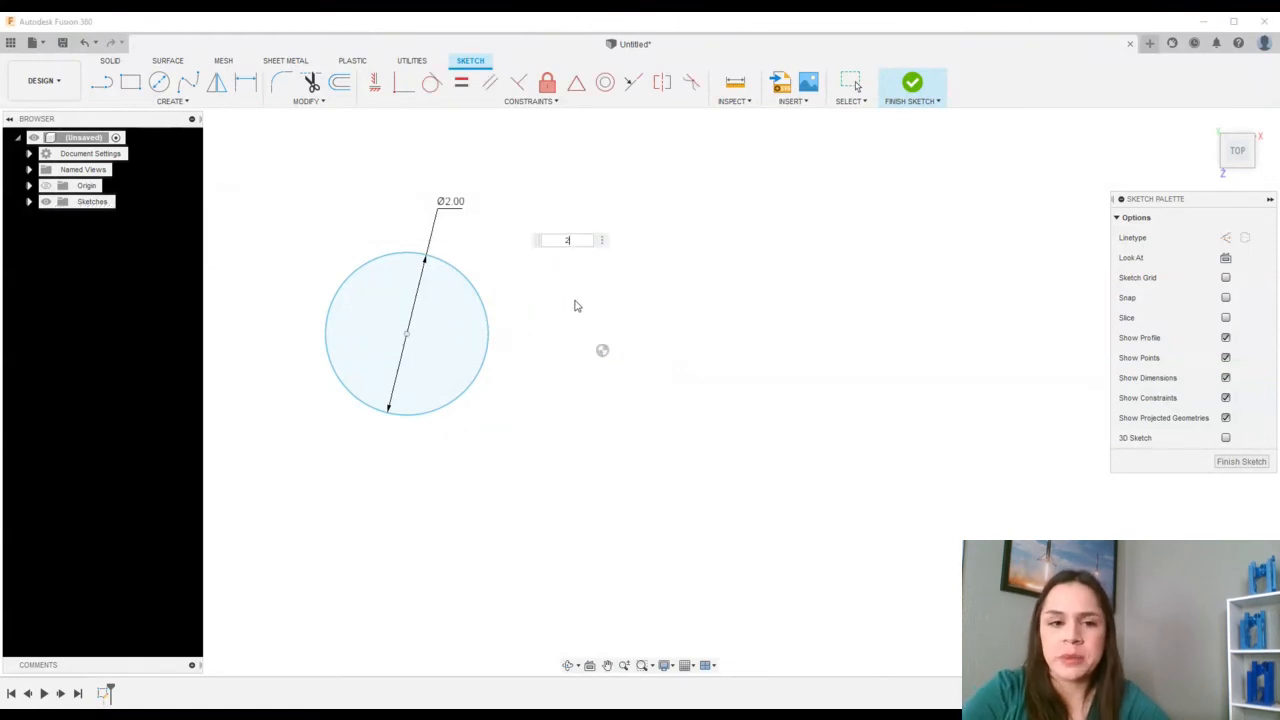
pyautogui.press('Return')
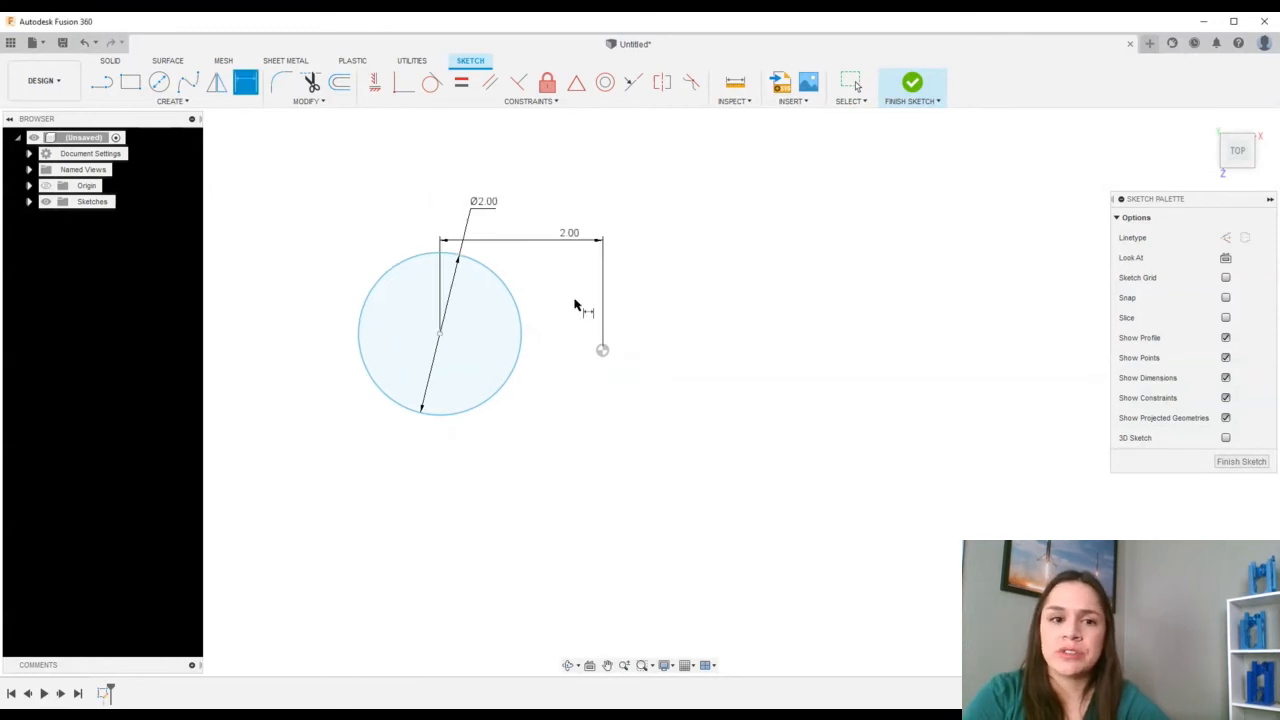
pyautogui.press('Escape')
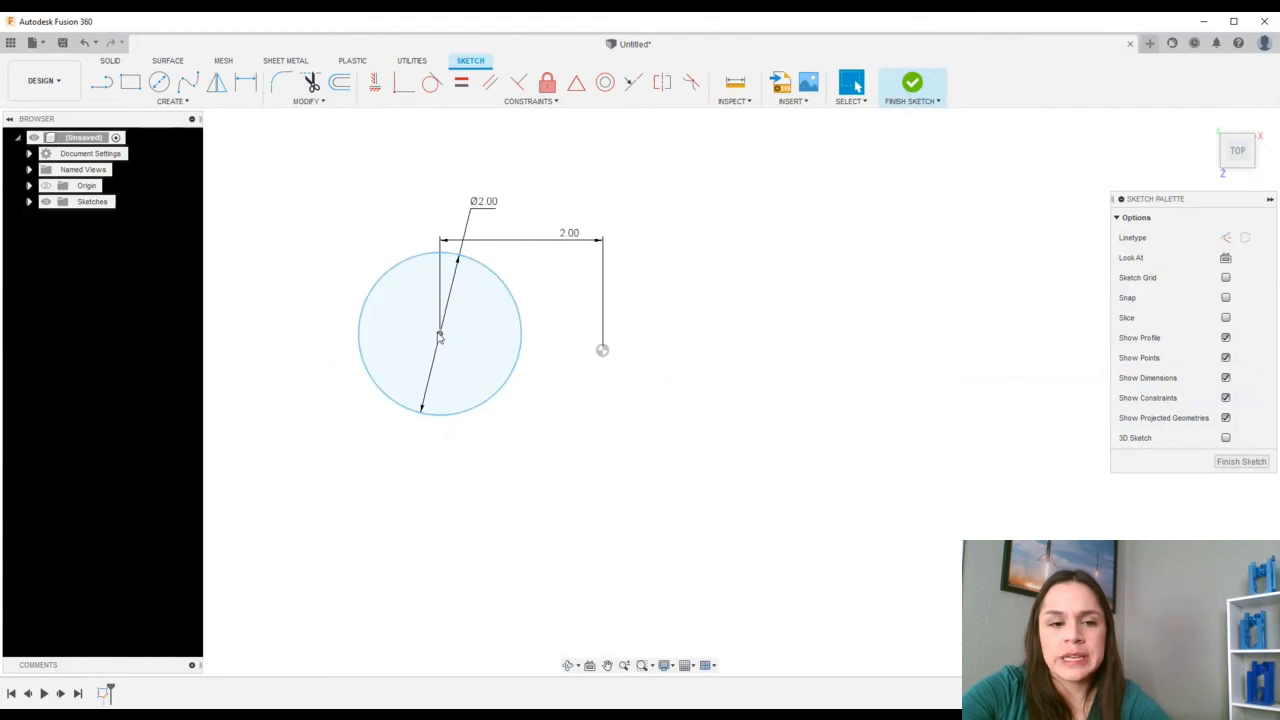
# - Move the circle below the origin and dimension the vertical distance from the origin to its center as 2 in
pyautogui.moveTo(440, 333)
pyautogui.mouseDown()
pyautogui.moveTo(450, 277)
pyautogui.moveTo(451, 484)
pyautogui.moveTo(457, 460)
pyautogui.moveTo(486, 449)
pyautogui.moveTo(529, 306)
pyautogui.moveTo(423, 337)
pyautogui.moveTo(464, 416)
pyautogui.moveTo(503, 400)
pyautogui.moveTo(537, 569)
pyautogui.moveTo(546, 563)
pyautogui.mouseUp()
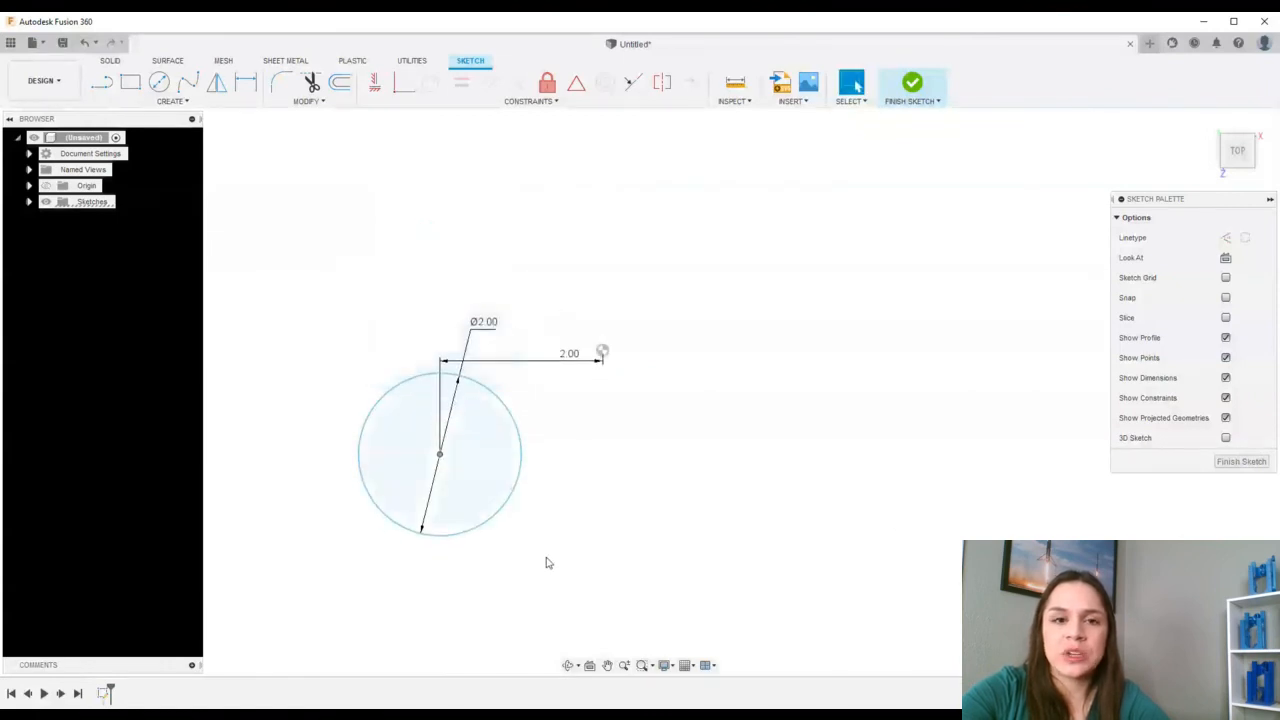
pyautogui.press('d')
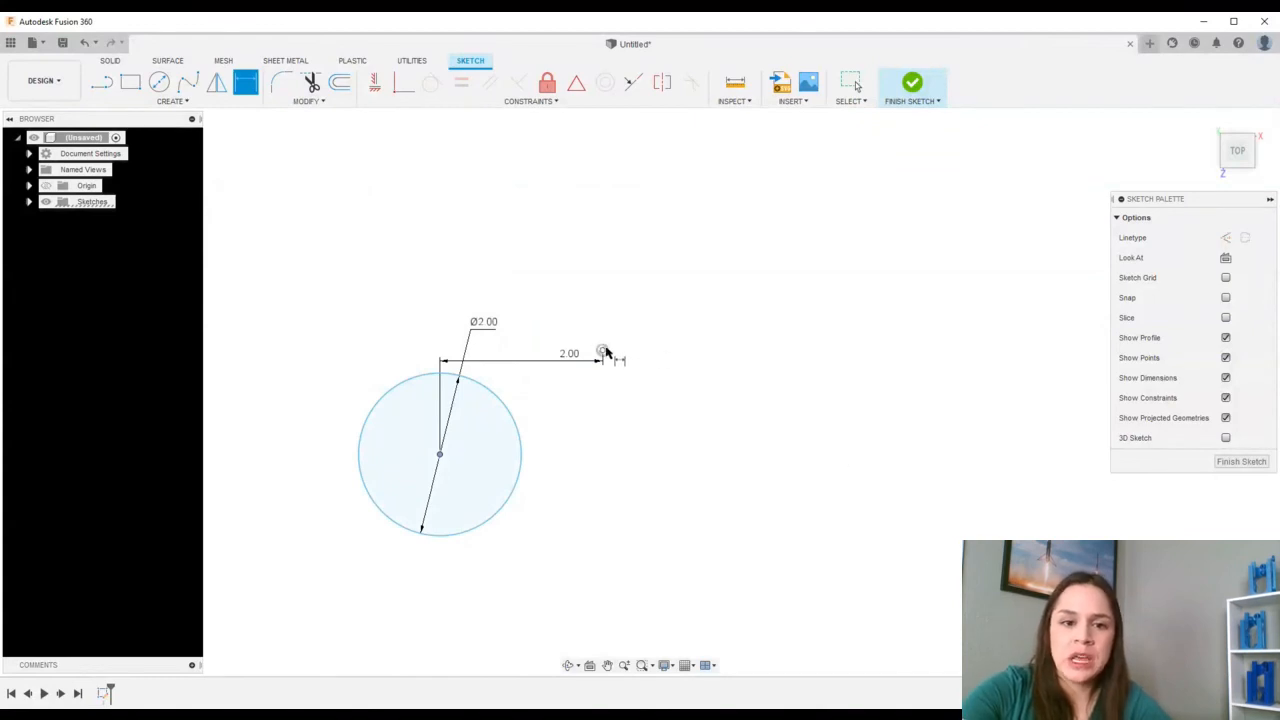
pyautogui.click(602, 353)
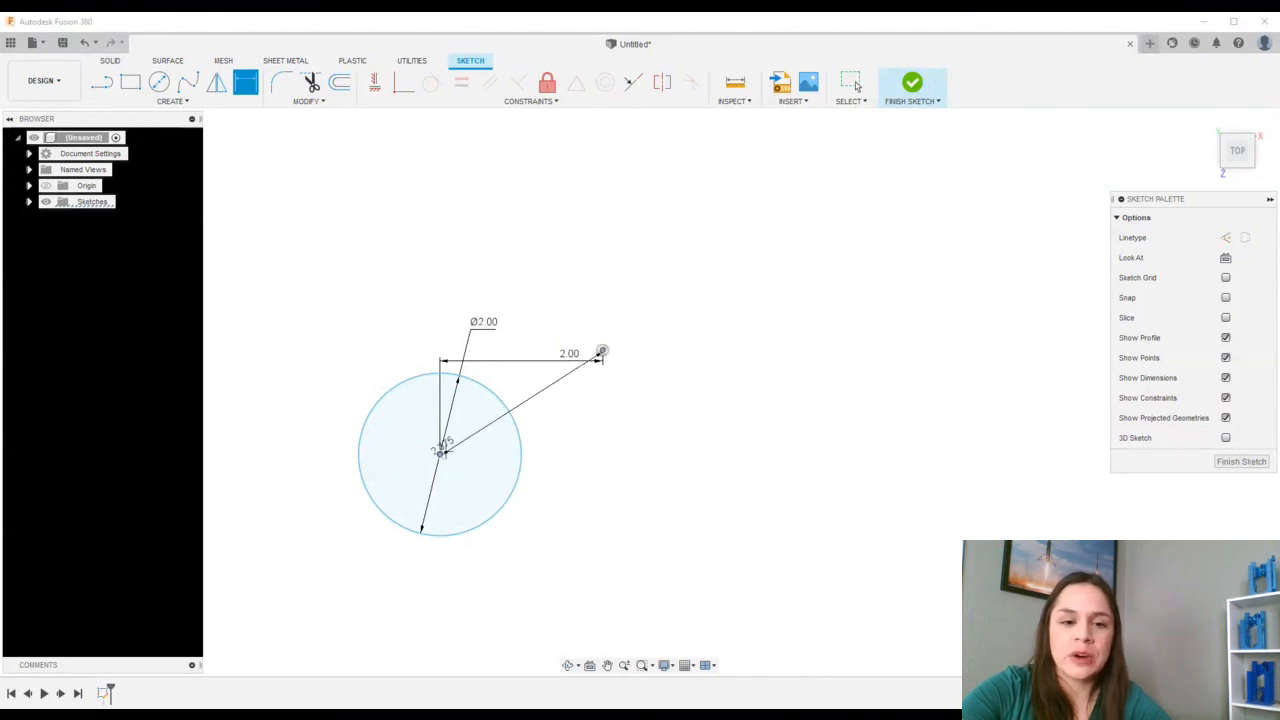
pyautogui.click(440, 452)
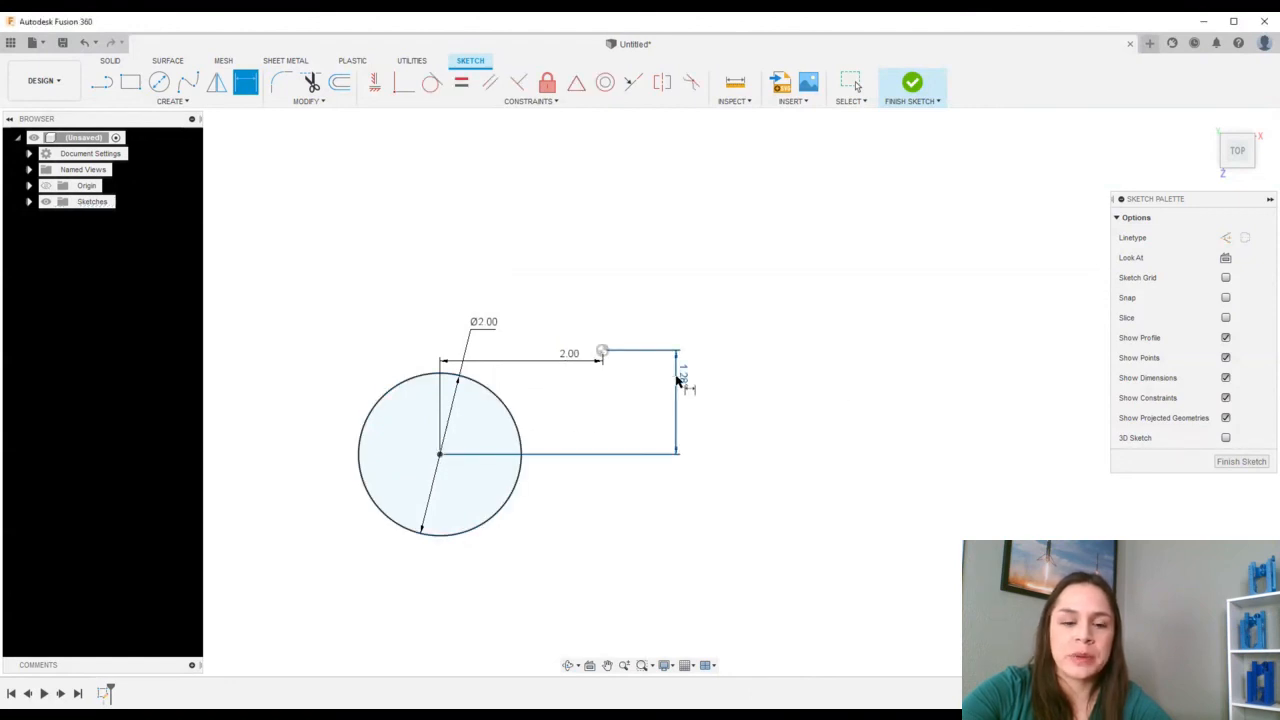
pyautogui.click(678, 380)
pyautogui.write('2')
pyautogui.press('Return')
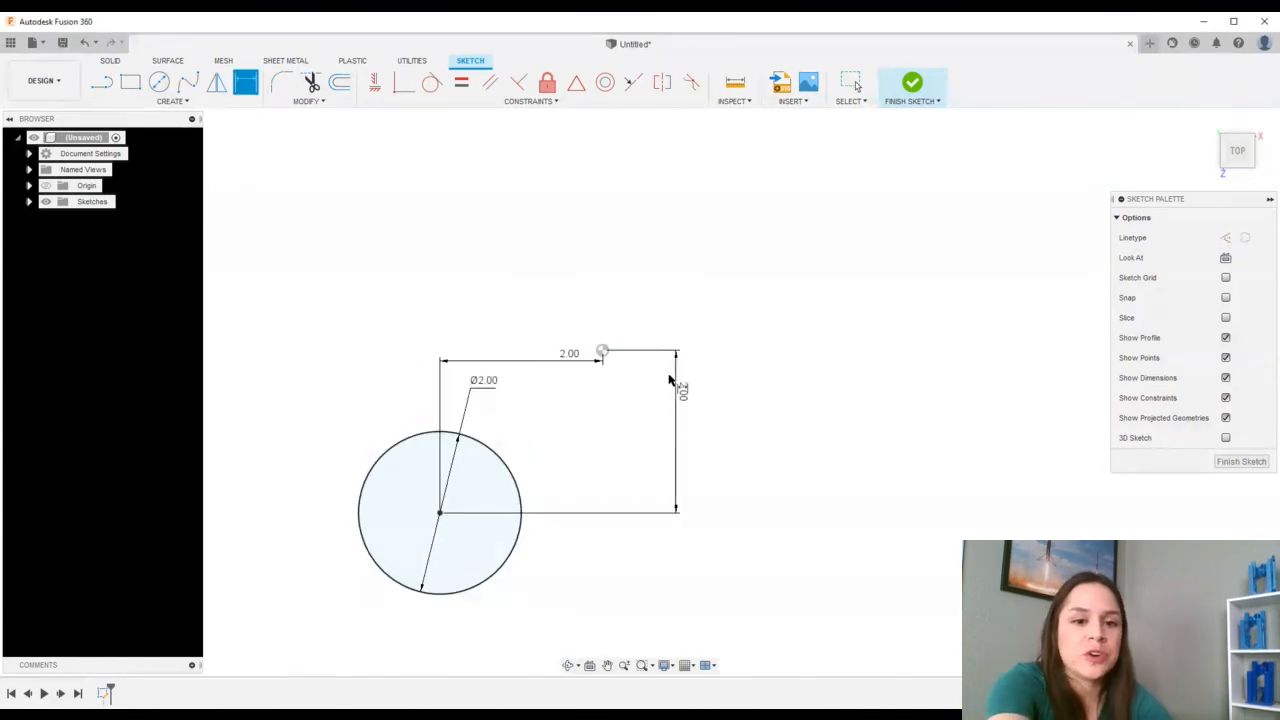
pyautogui.press('Escape')
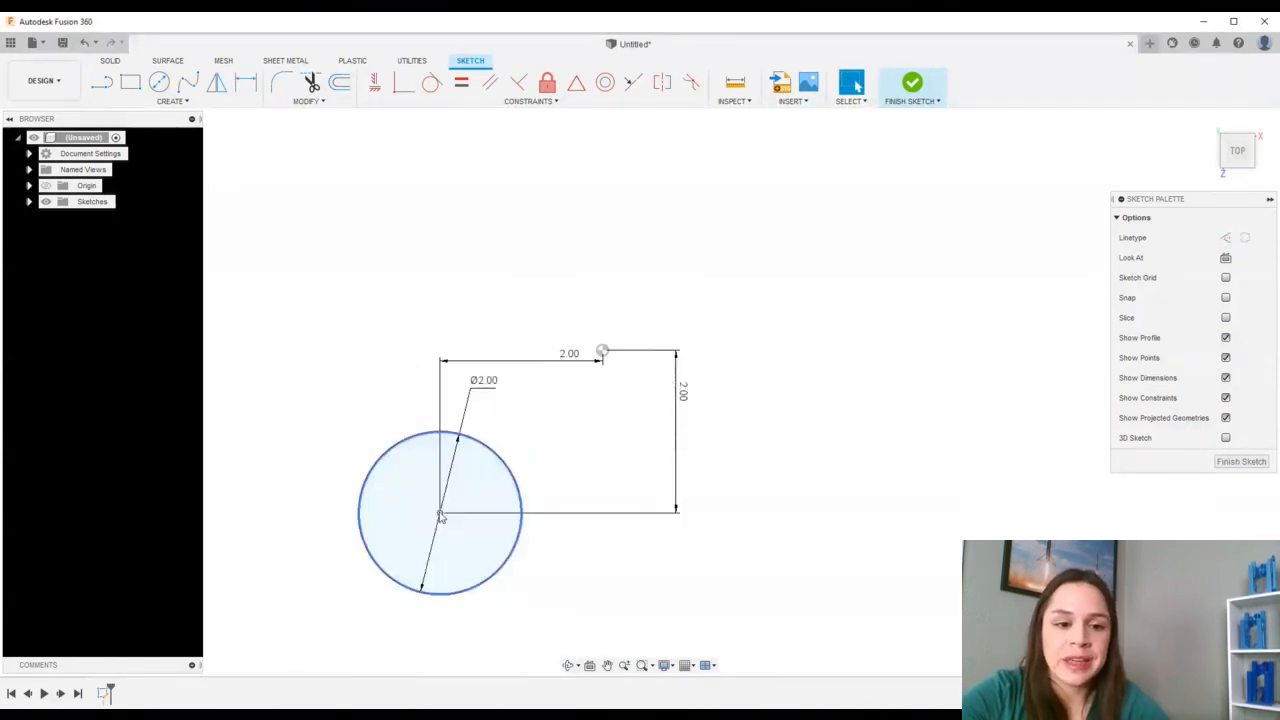